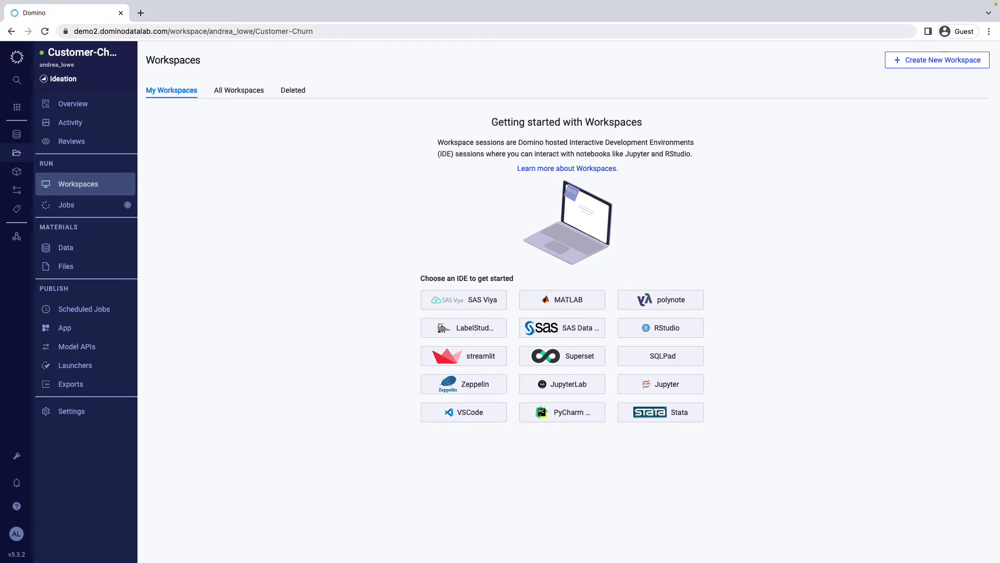
Launch a JupyterLab workspace on the Active revision and Small hardware, with a Spark cluster attached.
left_click(563, 384)
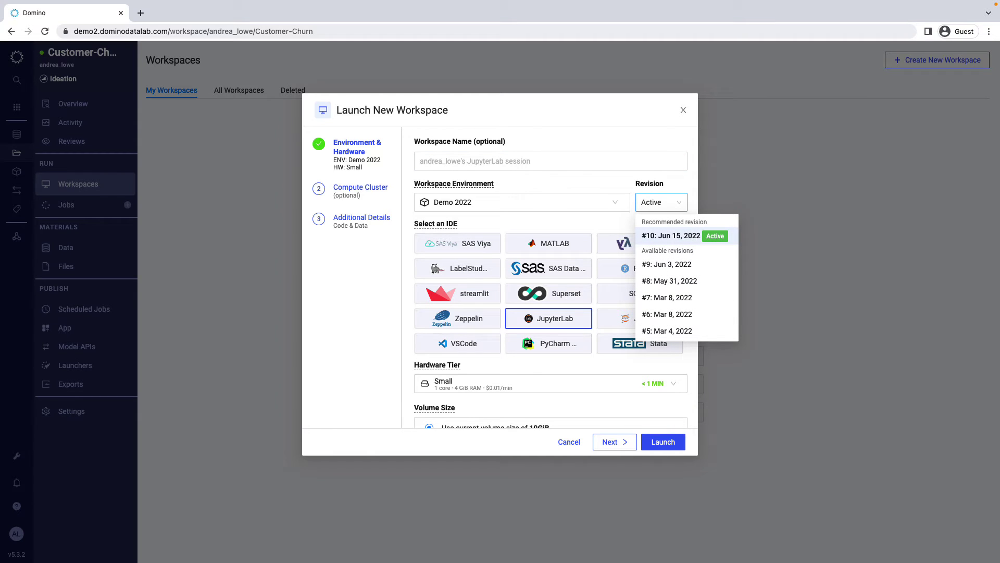
key("Escape")
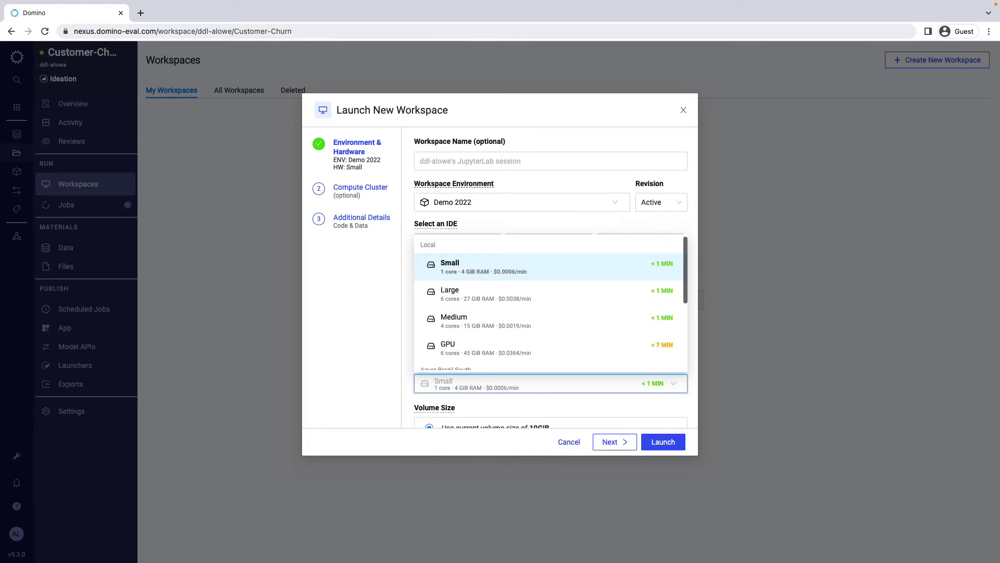
scroll(551, 299, "down", 3)
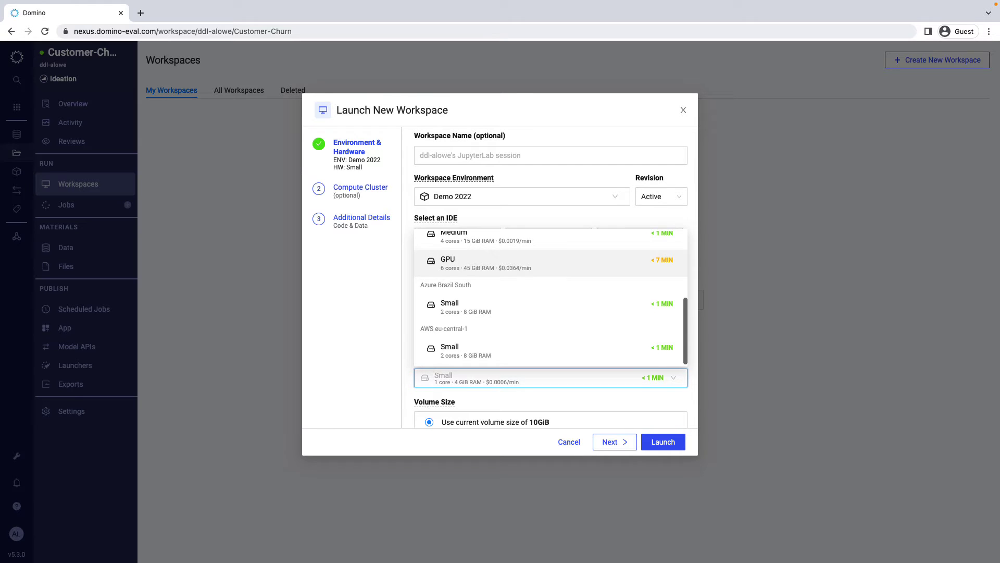
key("Escape")
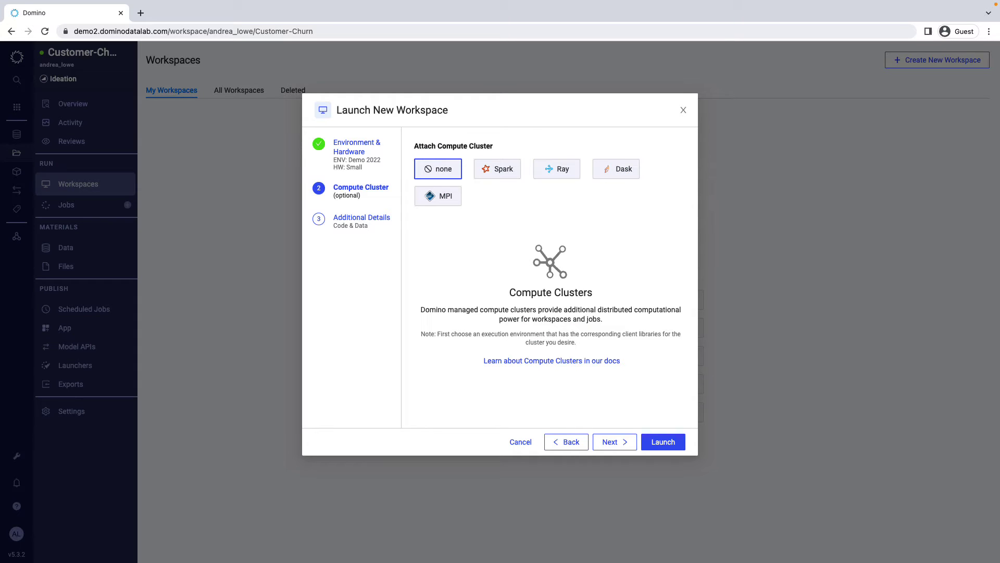
left_click(497, 169)
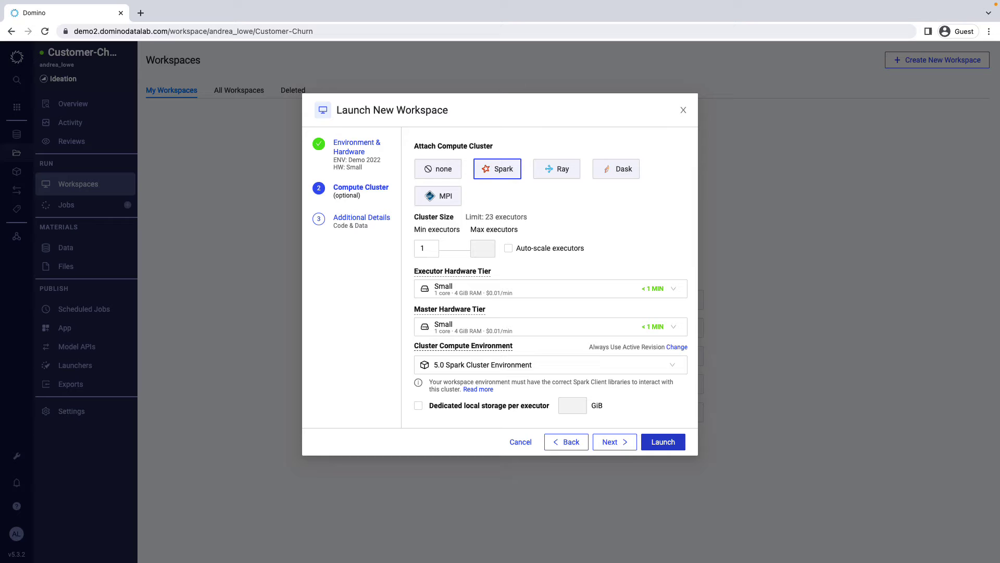
left_click(663, 442)
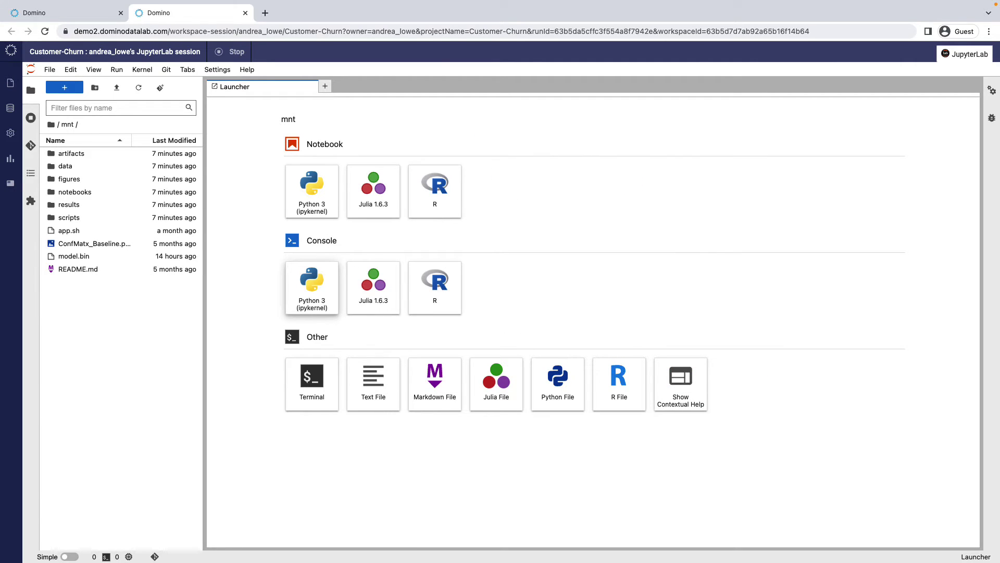
Open notebooks/ExploratoryAnalysis.ipynb in JupyterLab.
double_click(75, 192)
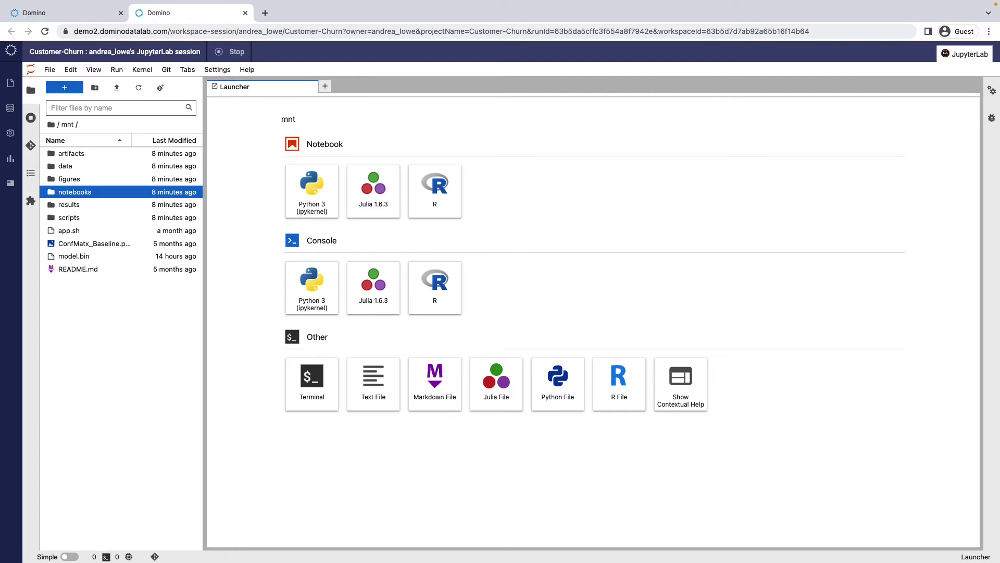
left_click(93, 153)
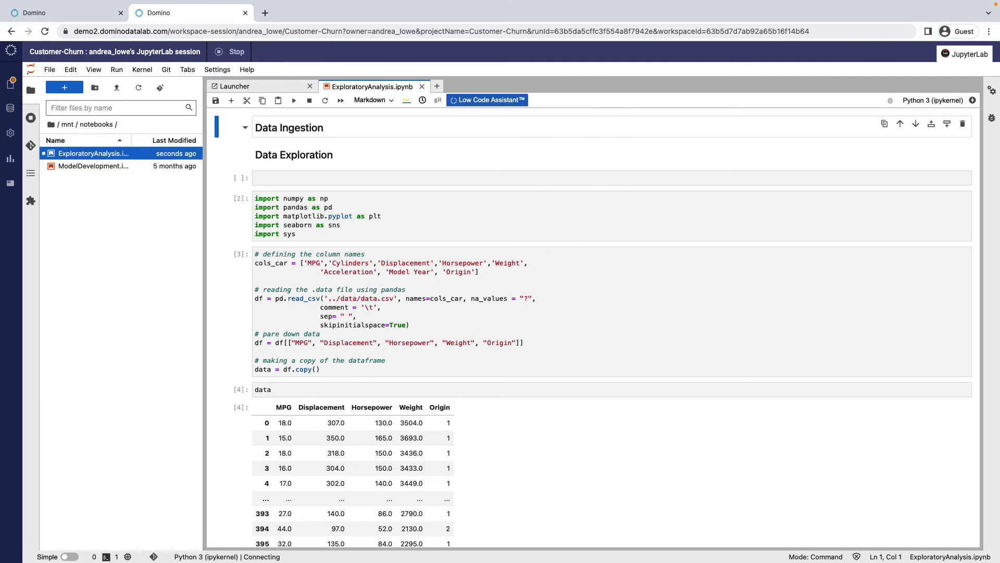
left_click(10, 108)
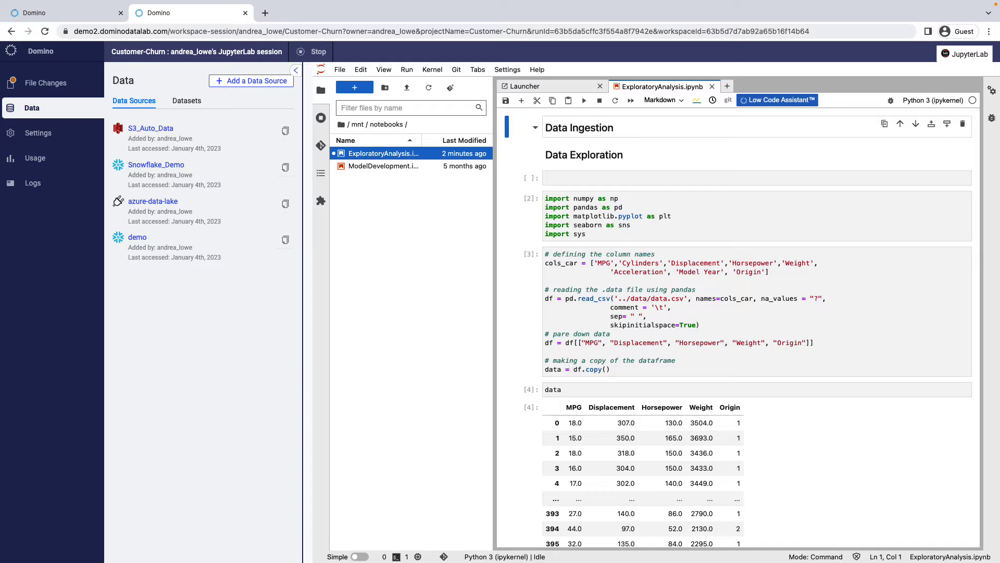
Paste the Snowflake_Demo query snippet into the first cell, then close the workspace tab.
left_click(285, 167)
left_click(295, 70)
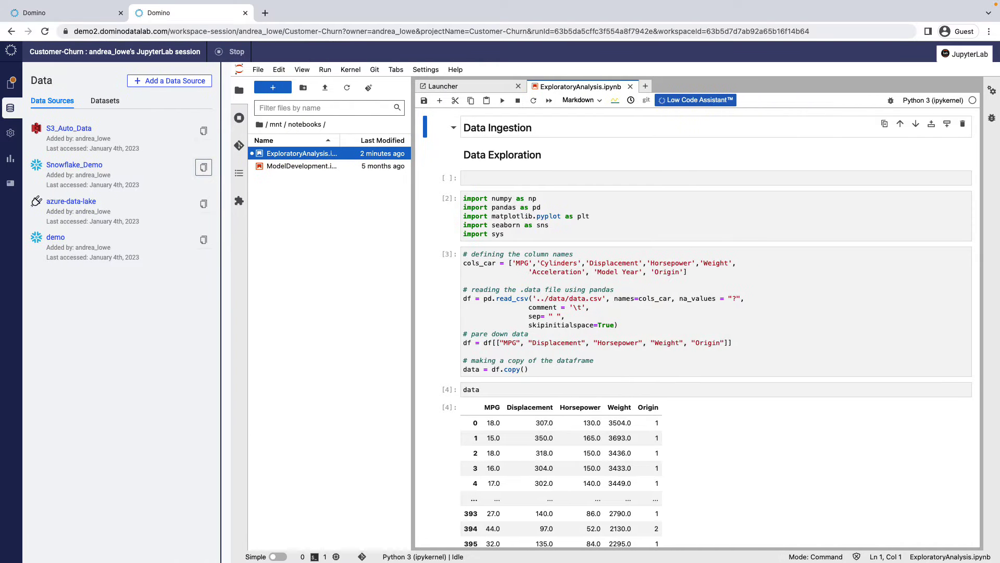
left_click(521, 177)
key("ctrl+v")
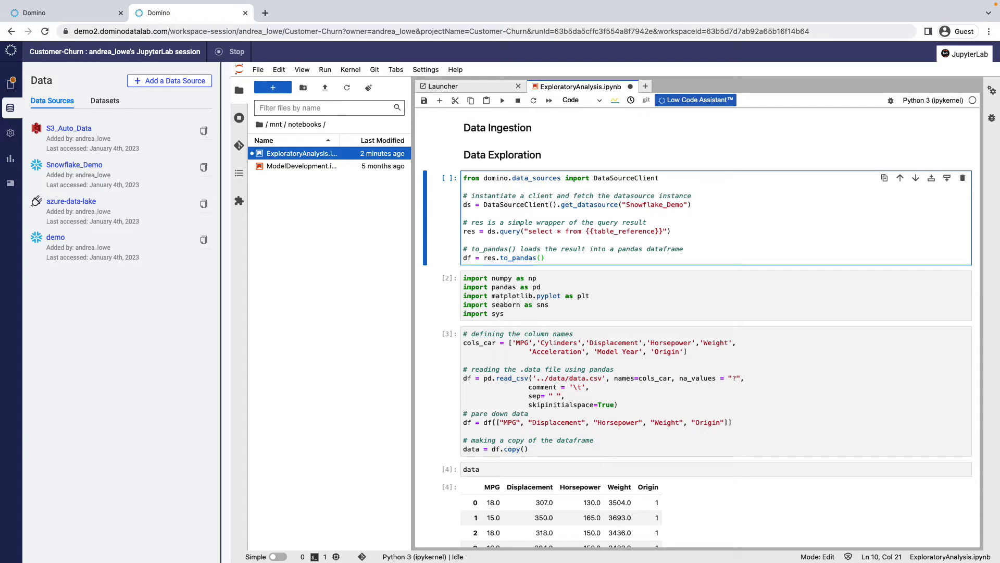
left_click(245, 13)
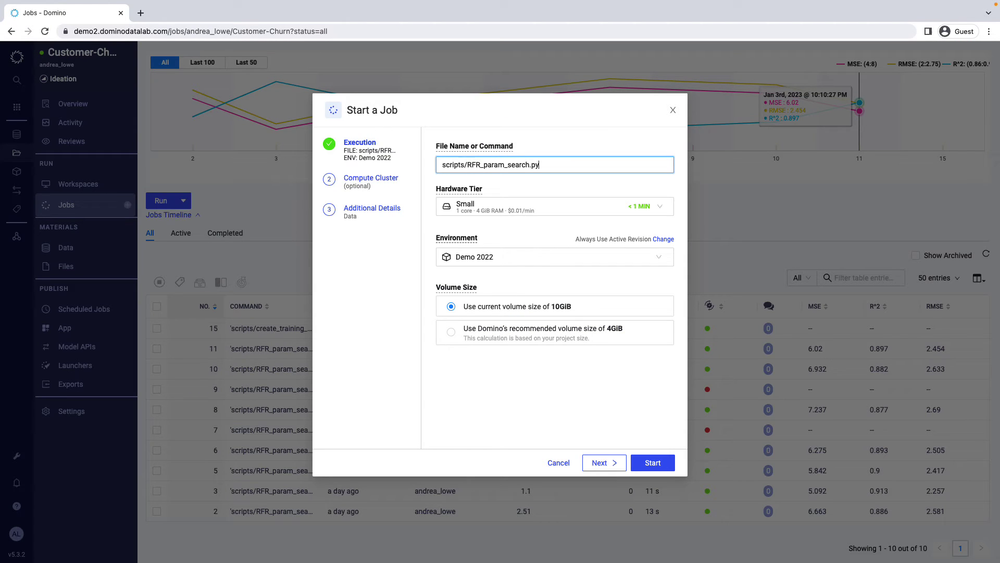
Run scripts/RFR_param_search.py as a job on a Spark cluster auto-scaling to 20 executors.
left_click(604, 463)
left_click(518, 169)
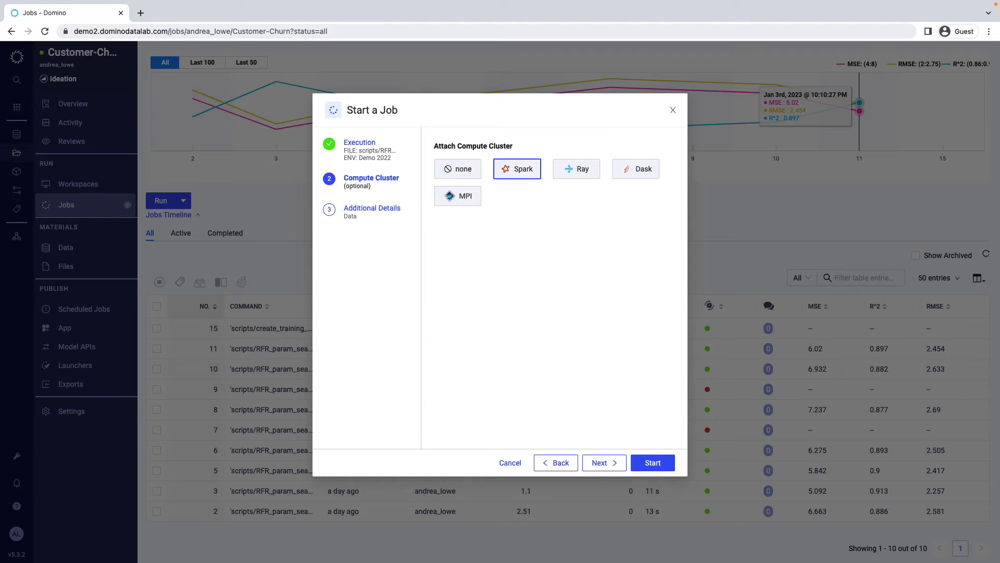
left_click(528, 248)
left_click(501, 248)
type("20")
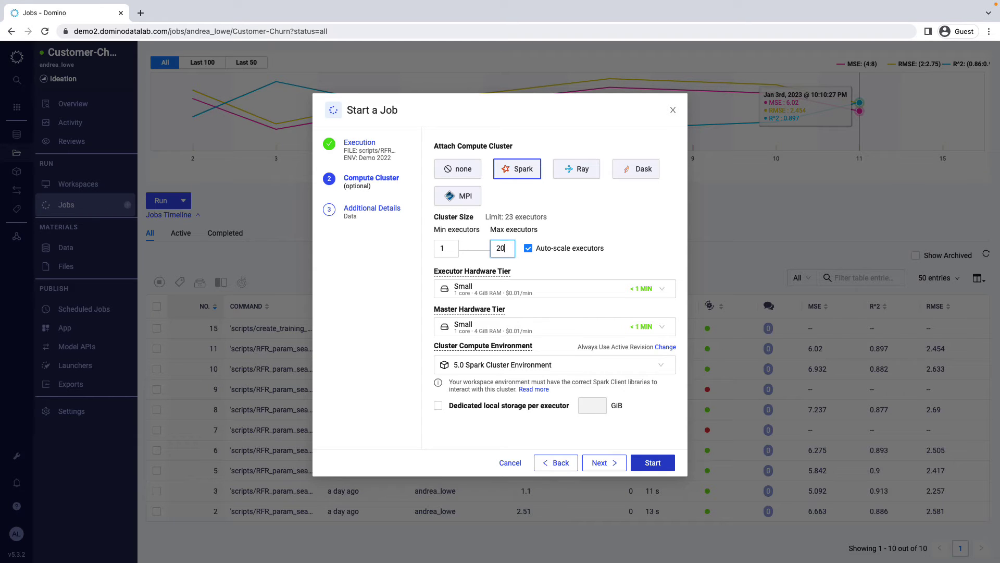
key("Return")
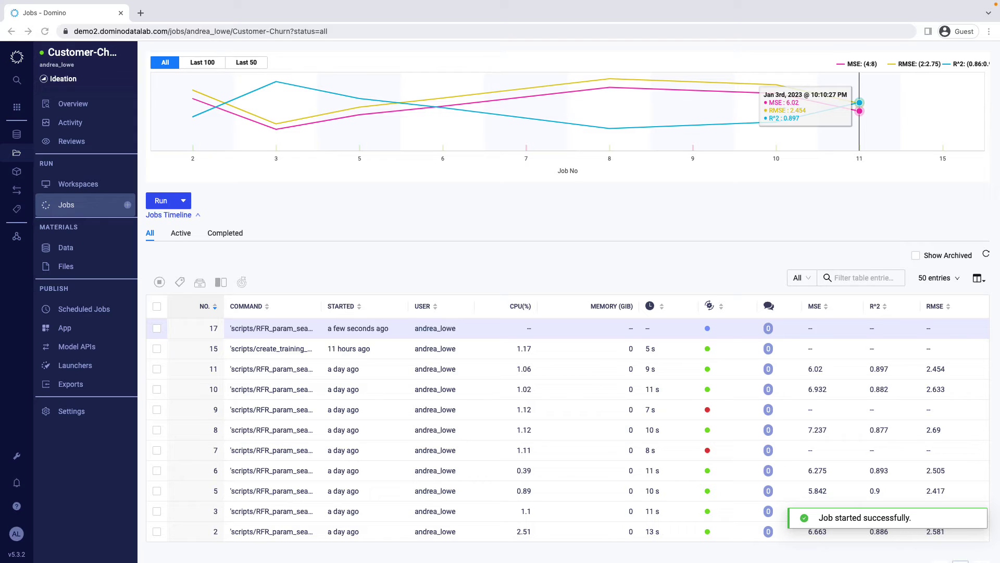
left_click(860, 106)
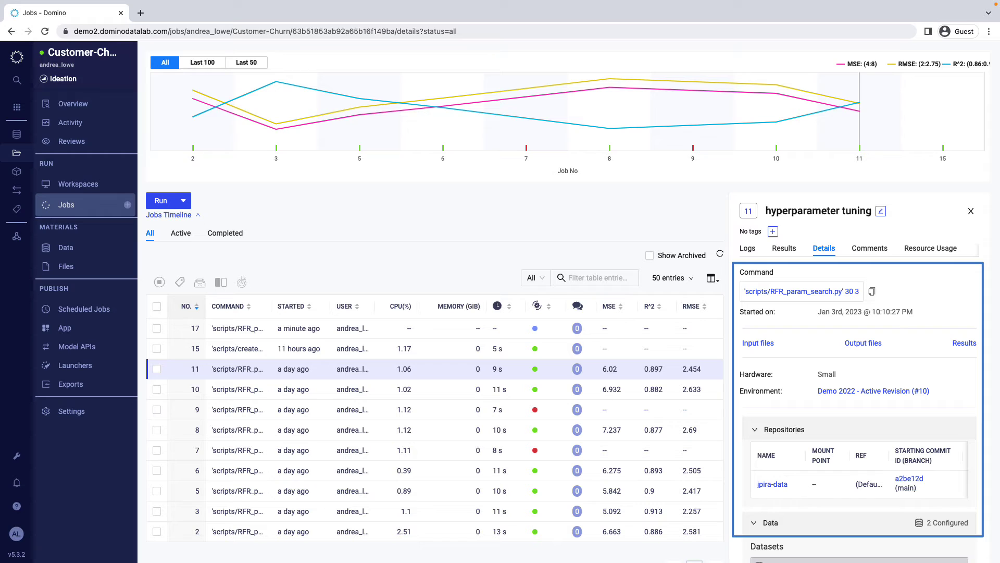
left_click(157, 389)
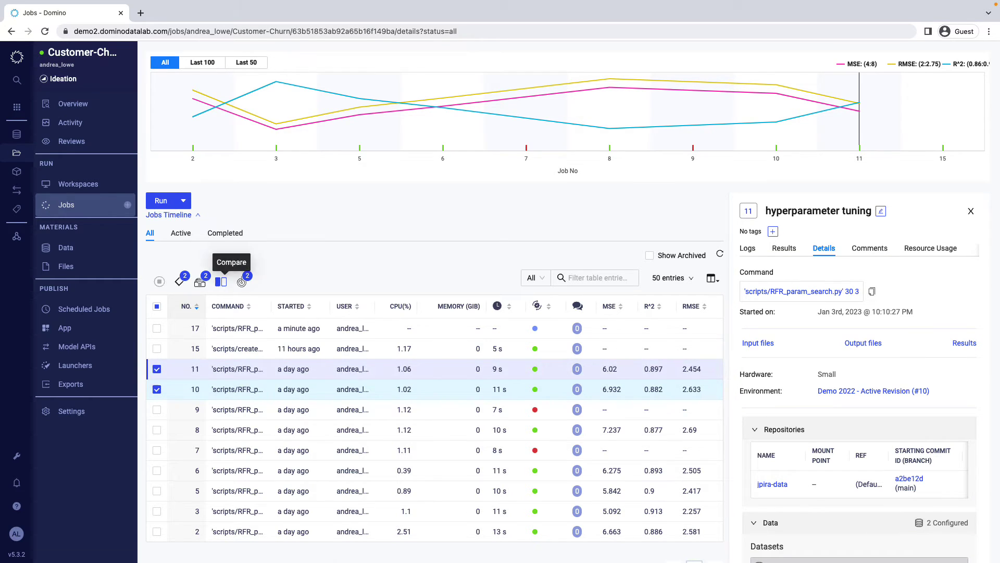
left_click(220, 282)
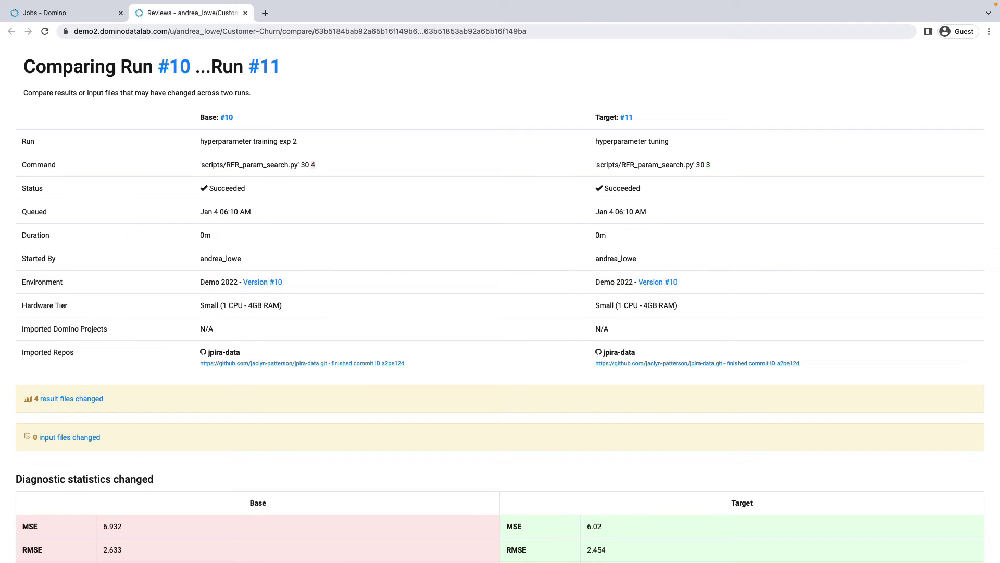
scroll(500, 292, "down", 2)
scroll(500, 292, "down", 10)
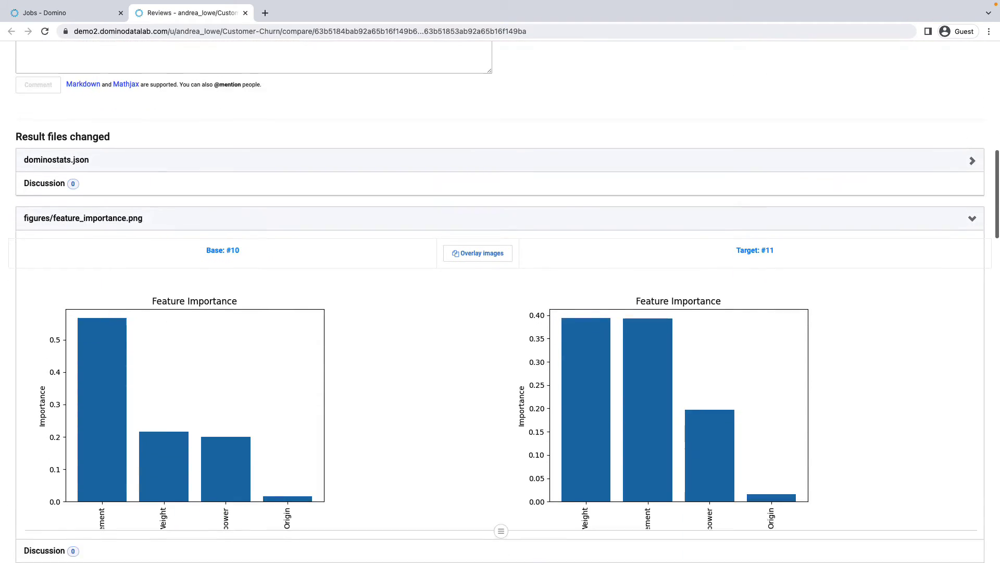
key("ctrl+w")
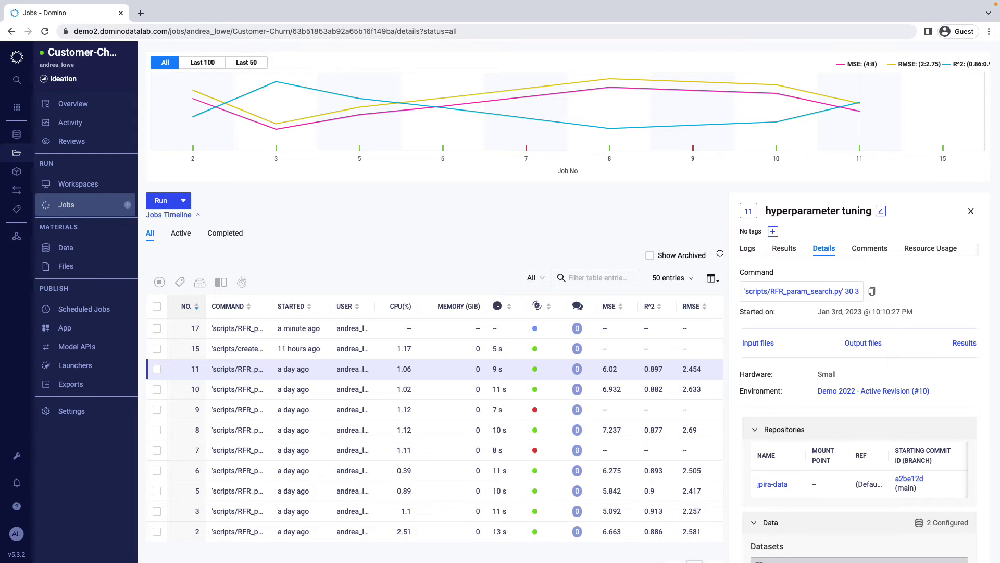
View the Snowflake Scoring Model export, then go to the project's Publish App page.
left_click(70, 384)
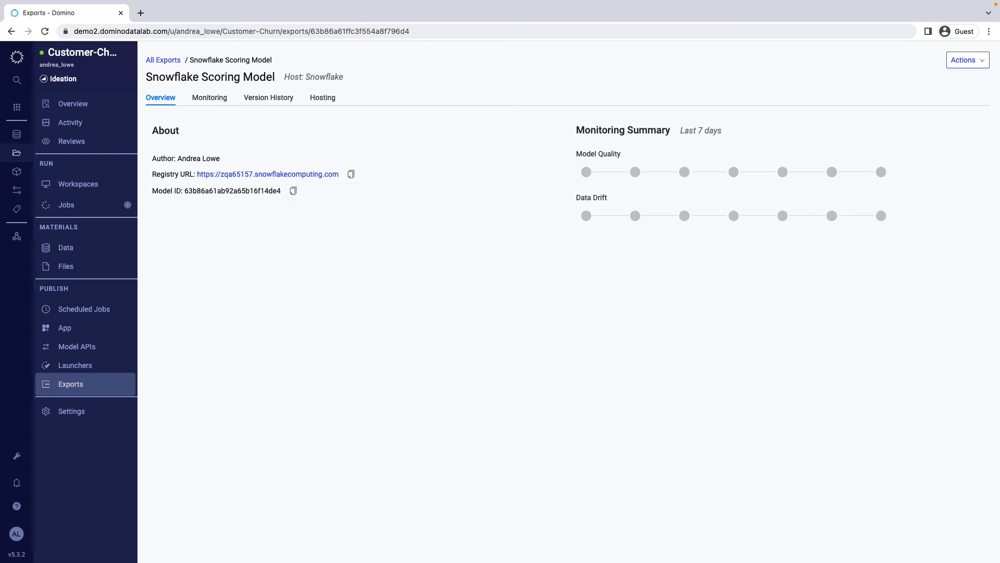
left_click(65, 328)
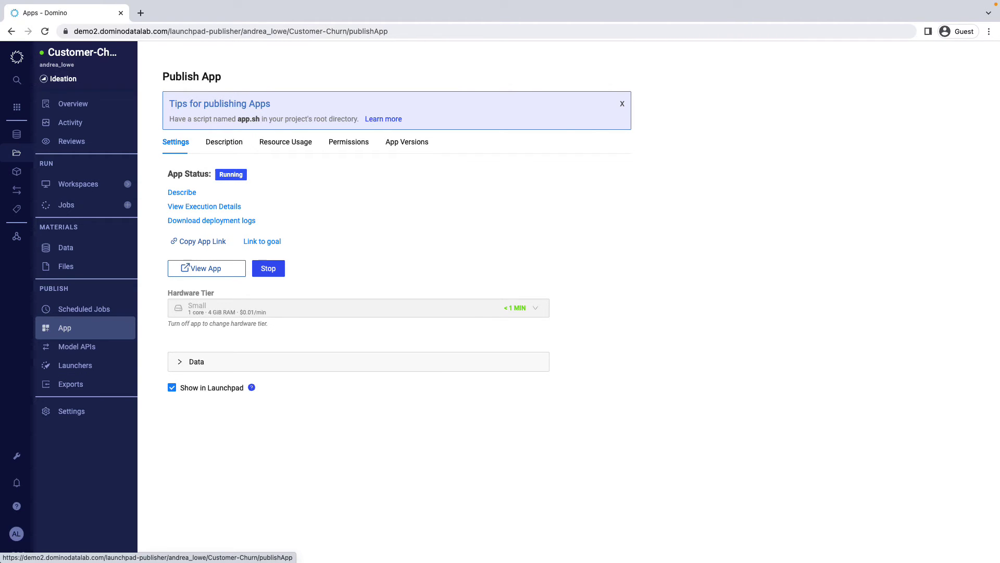
Check the app's permissions, view the running Customer Churn Shiny App, then go to Model APIs.
left_click(349, 141)
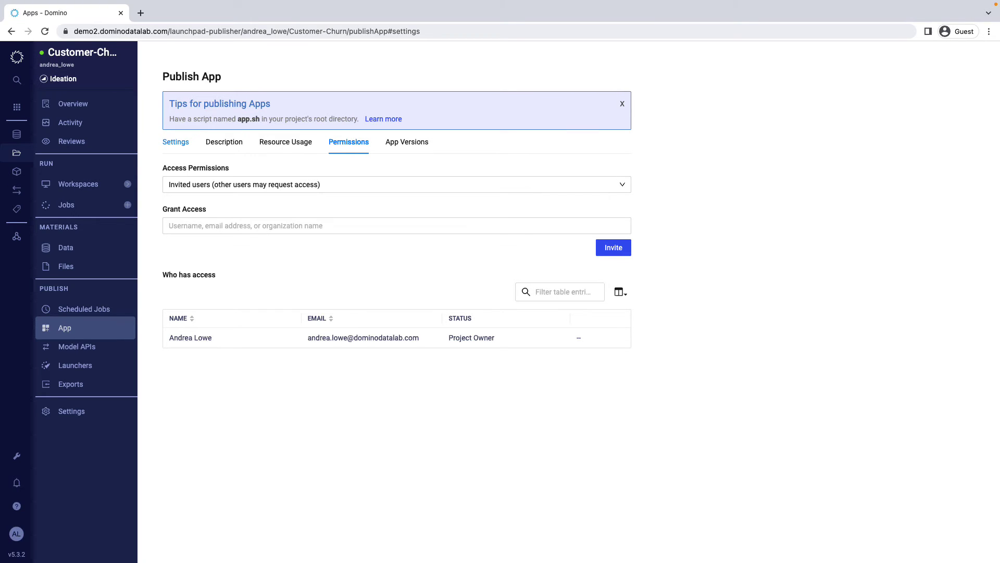
left_click(175, 141)
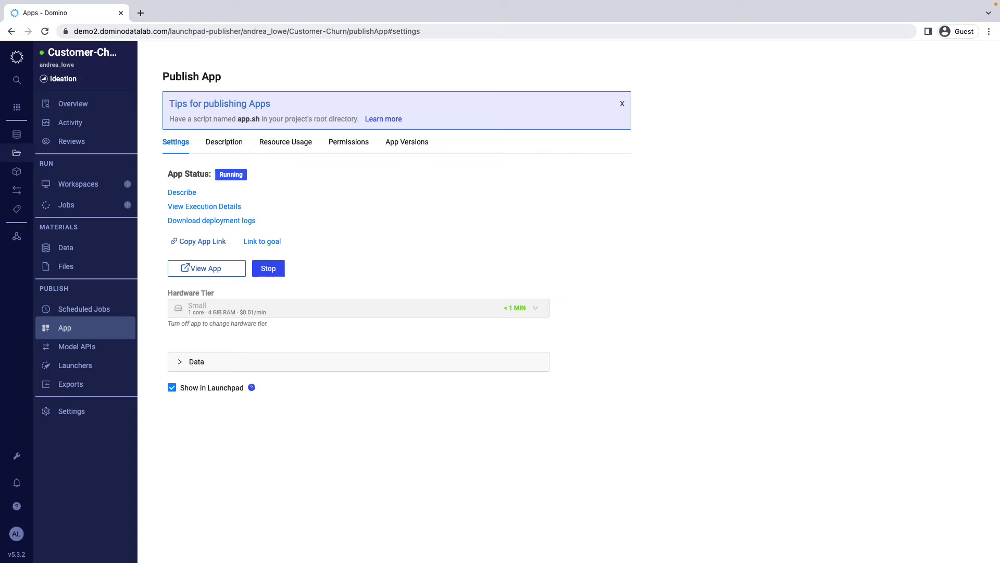
left_click(206, 268)
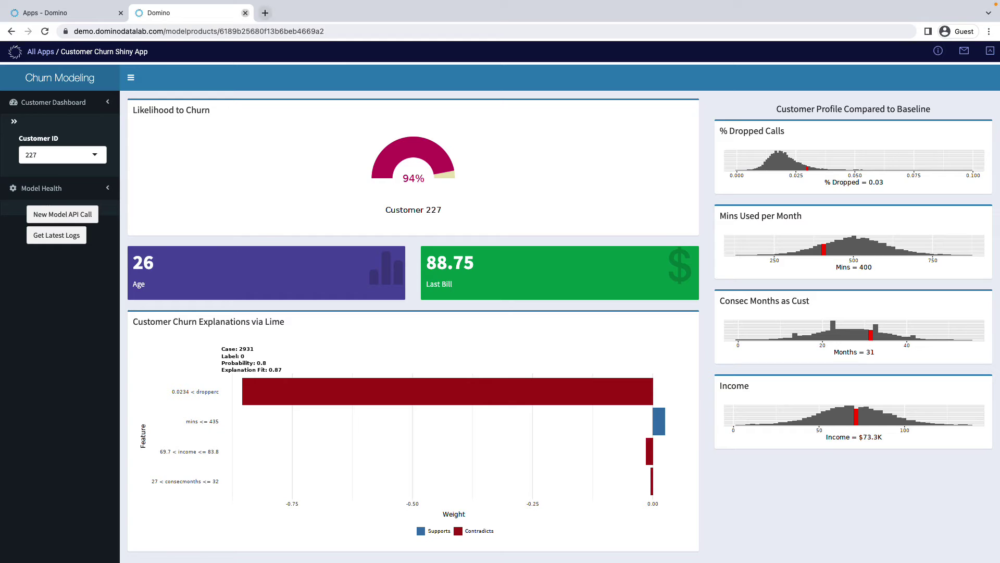
left_click(246, 13)
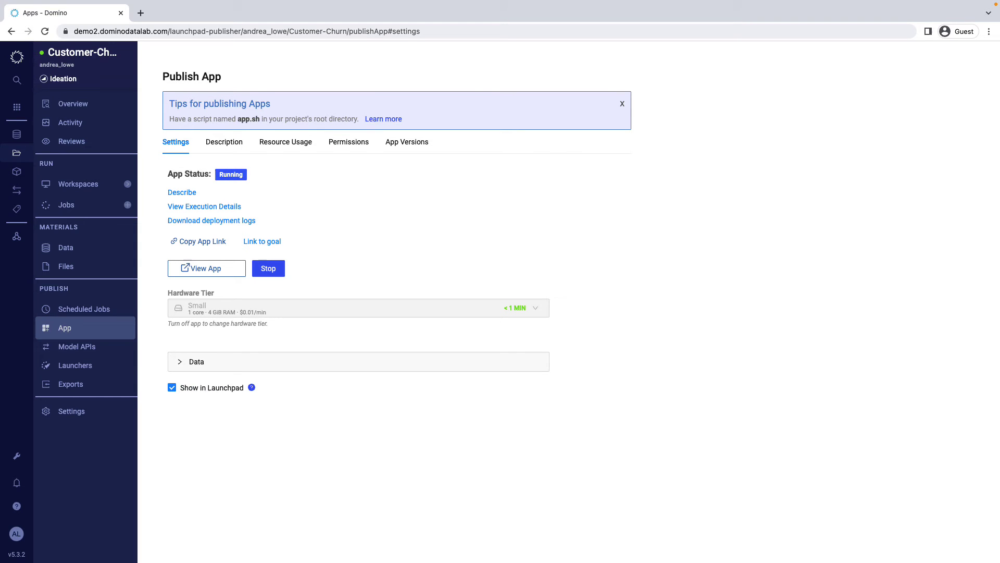
left_click(77, 347)
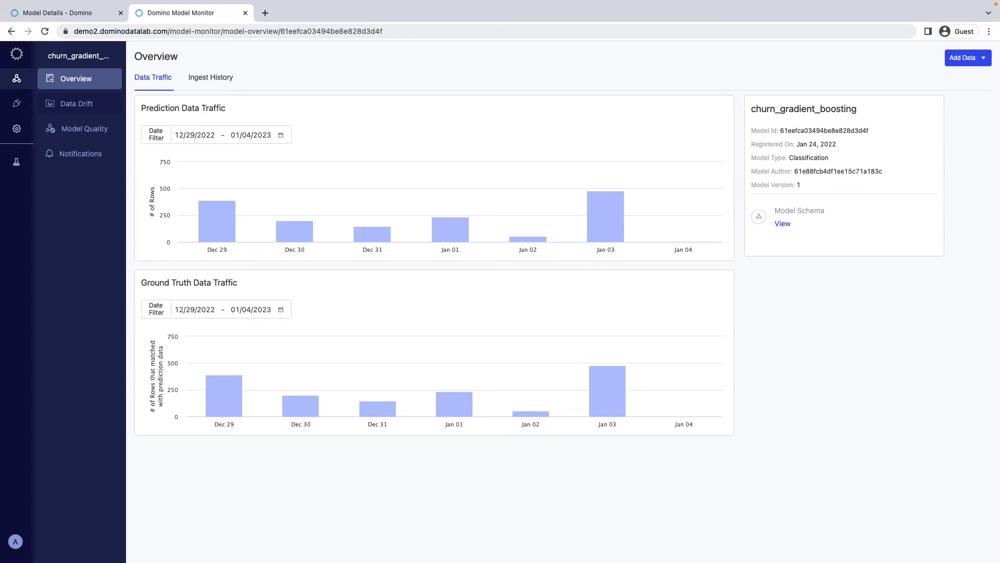
Review the churn model's data drift results, then return to the Domino tab.
left_click(77, 104)
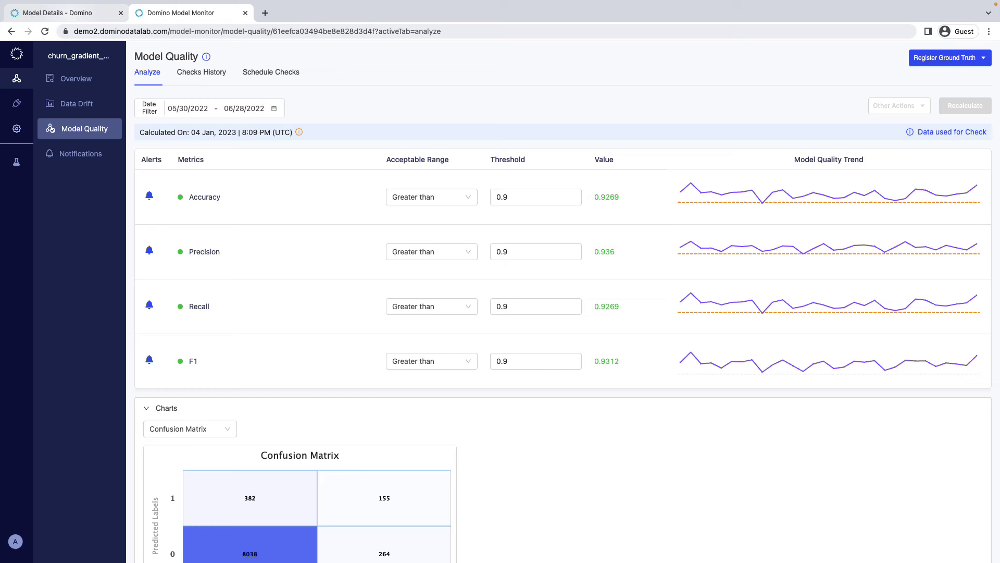
left_click(57, 12)
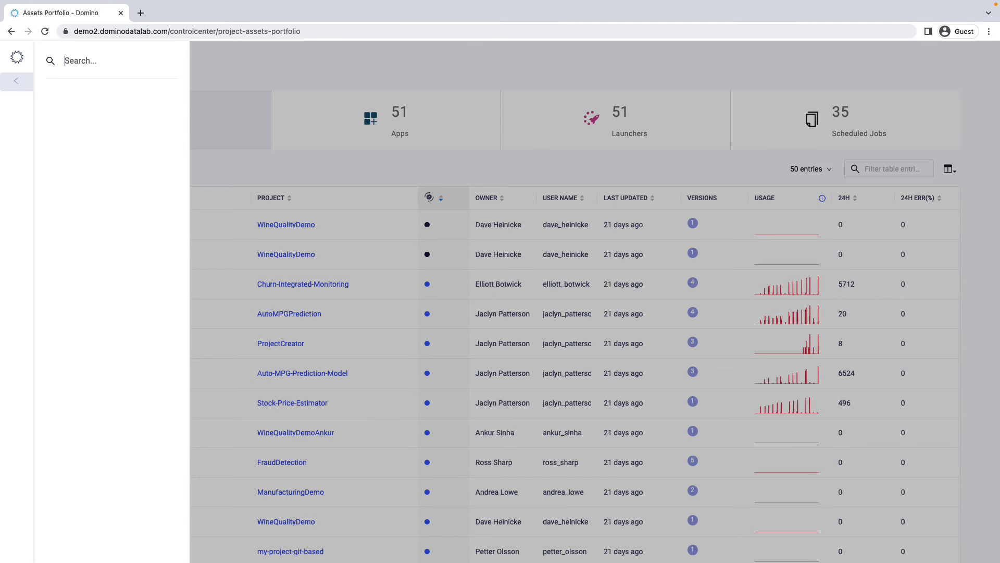
Search projects for 'churn' and open the colleague's Customer-Churn project activity.
type("churn")
key("Return")
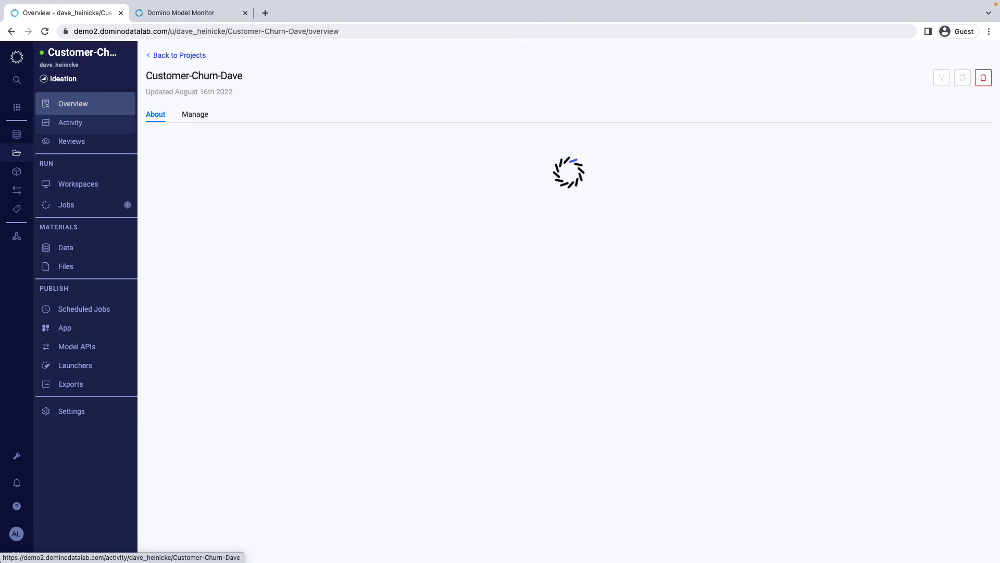
left_click(70, 123)
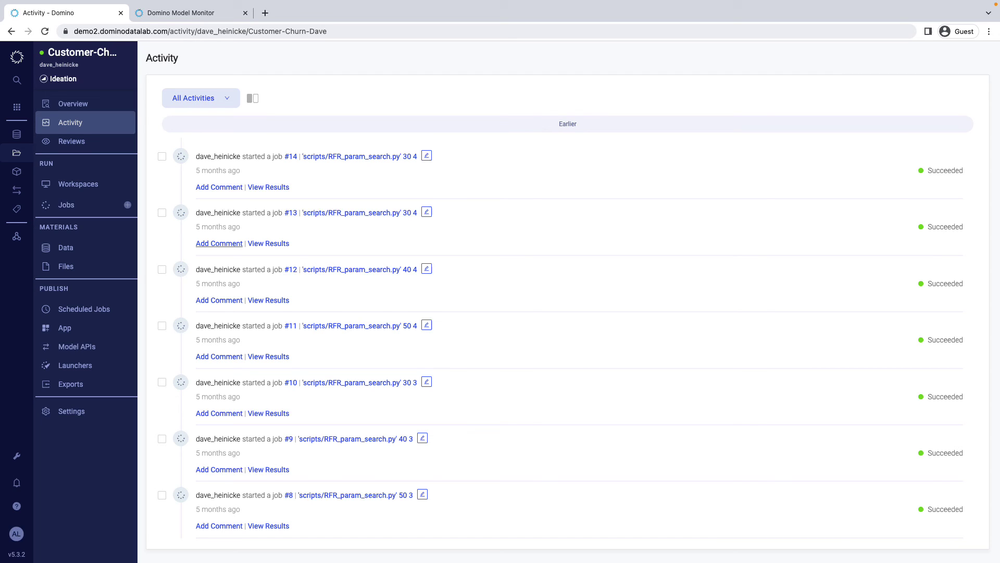
Comment on job #13 asking for context on the hyperparameter search.
left_click(219, 243)
type("can you give context on the hyperparameter search you chose?")
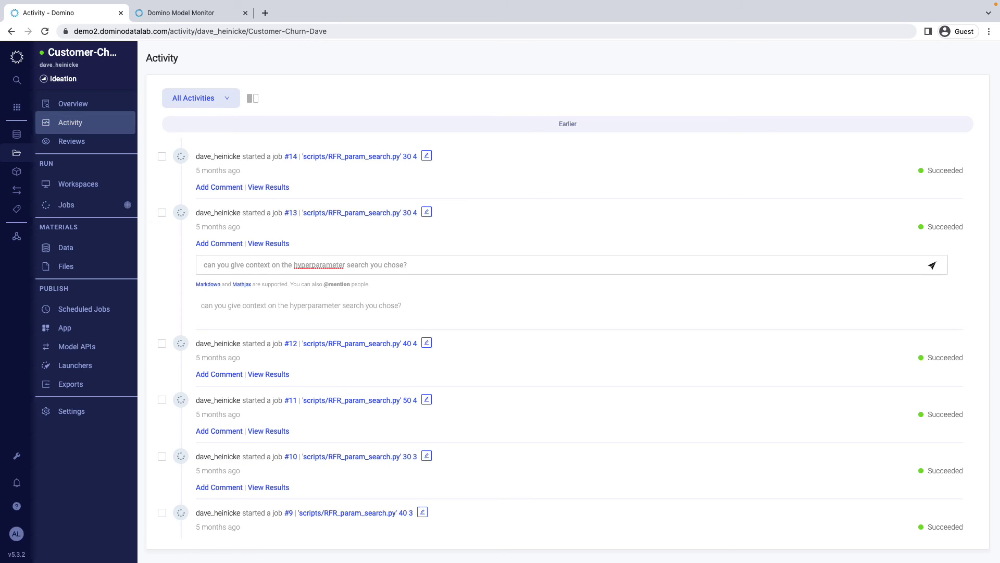
left_click(73, 104)
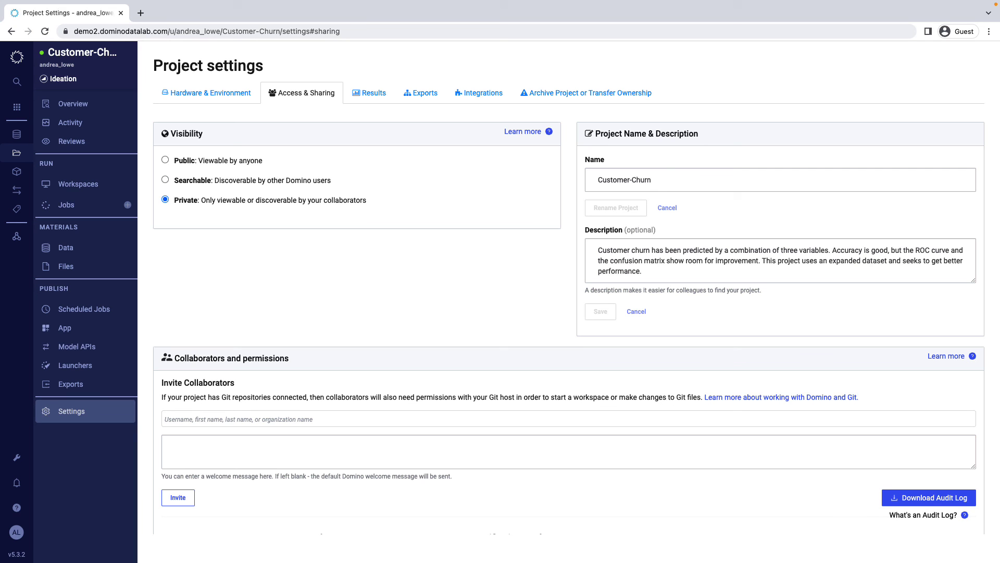
Scroll down to the Collaborators and permissions table showing the Project Importer and Contributor.
scroll(569, 288, "down", 4)
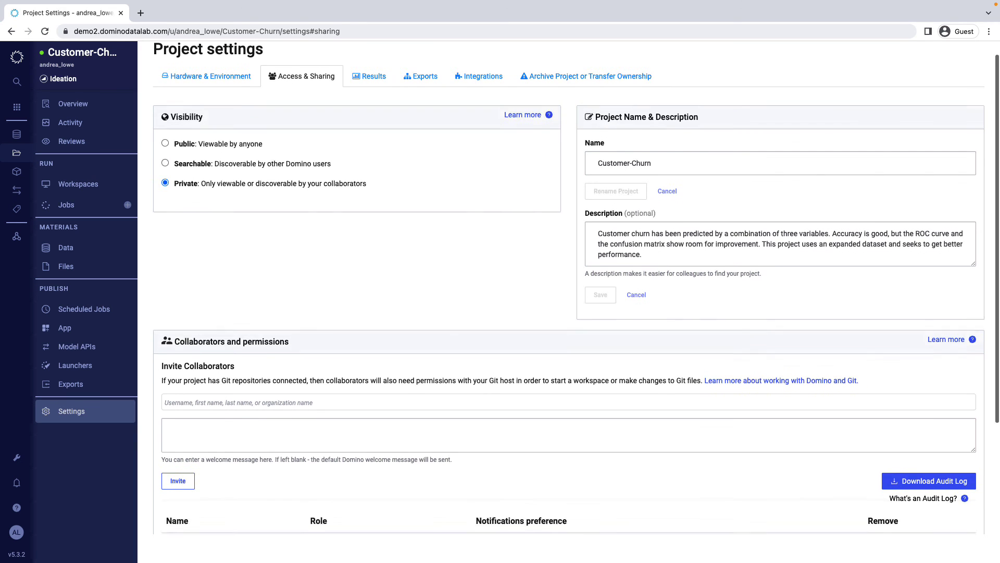
scroll(569, 288, "down", 2)
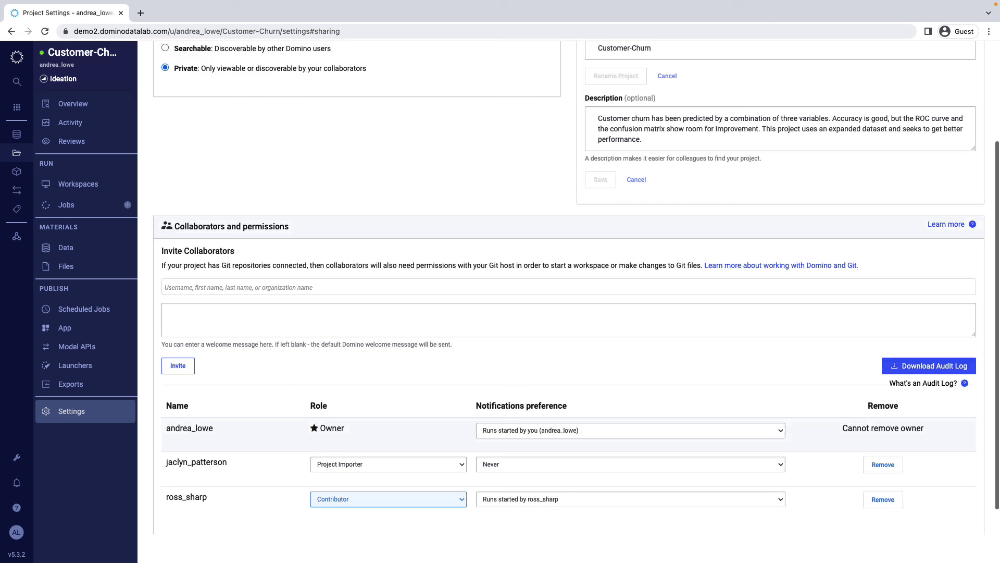